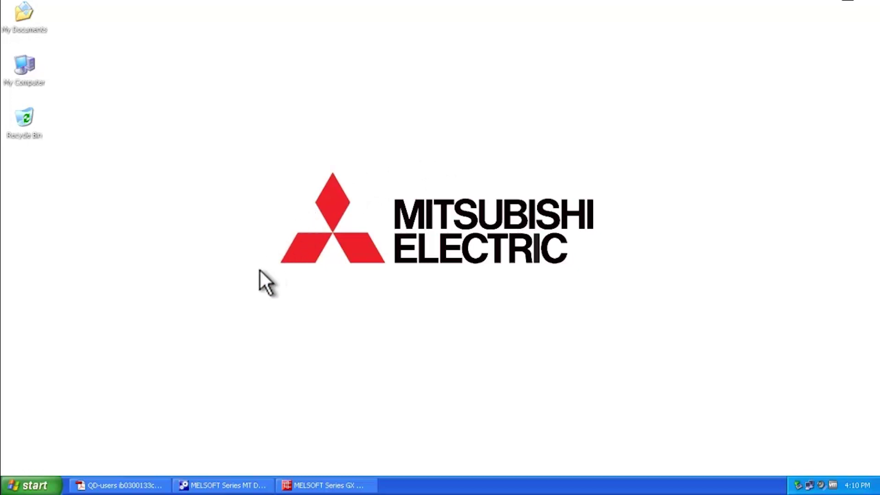
# Restore the QD-users PDF manual in Adobe Reader from the taskbar.
pyautogui.click(133, 485)
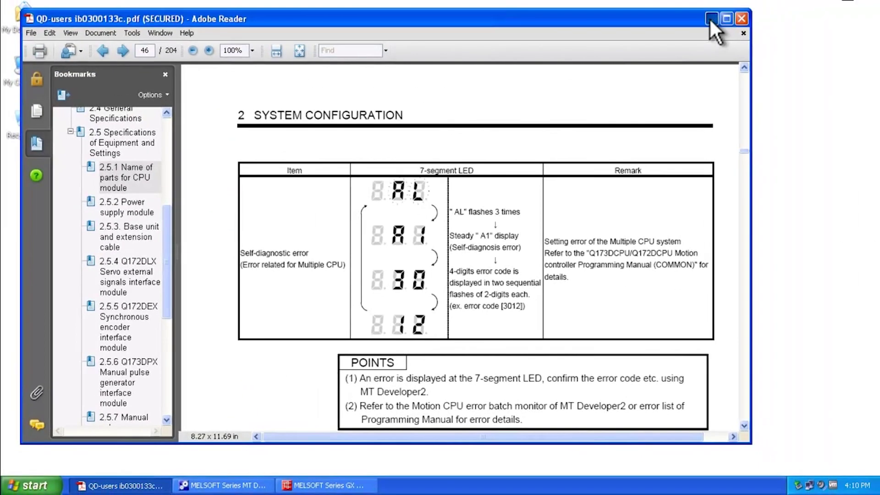
# Minimize the Adobe Reader manual after reviewing the page 46 error table.
pyautogui.click(709, 19)
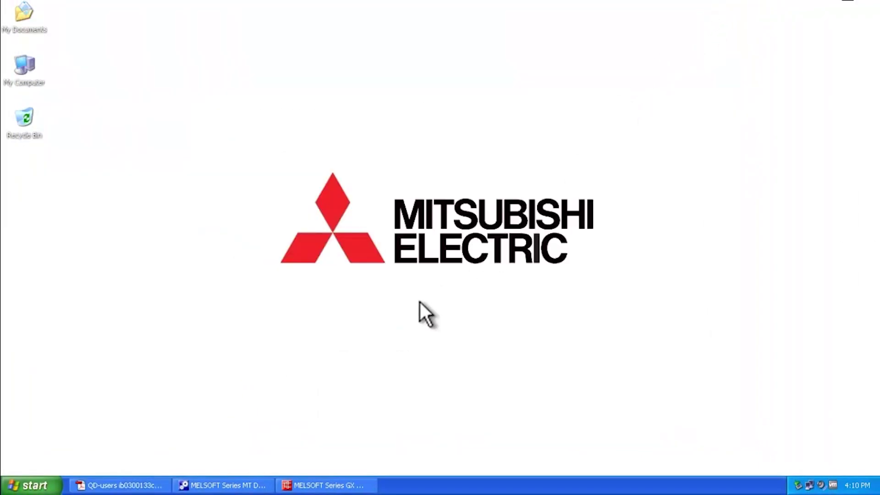
# Open MT Developer2's Motion CPU Error Batch Monitor and view the help for error 3012.
pyautogui.click(248, 485)
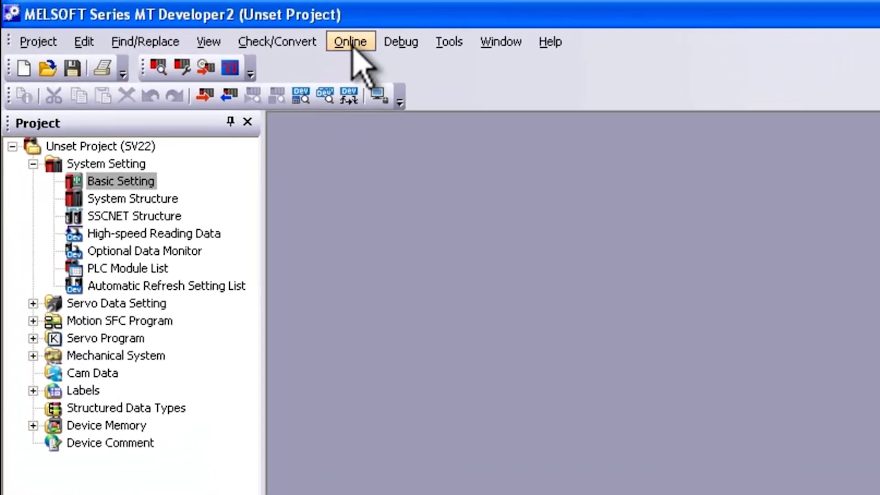
pyautogui.click(304, 38)
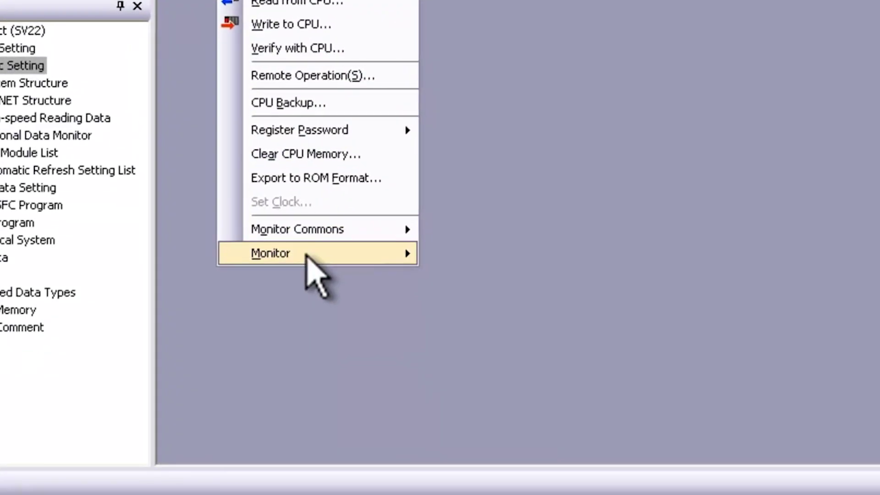
pyautogui.moveTo(349, 299)
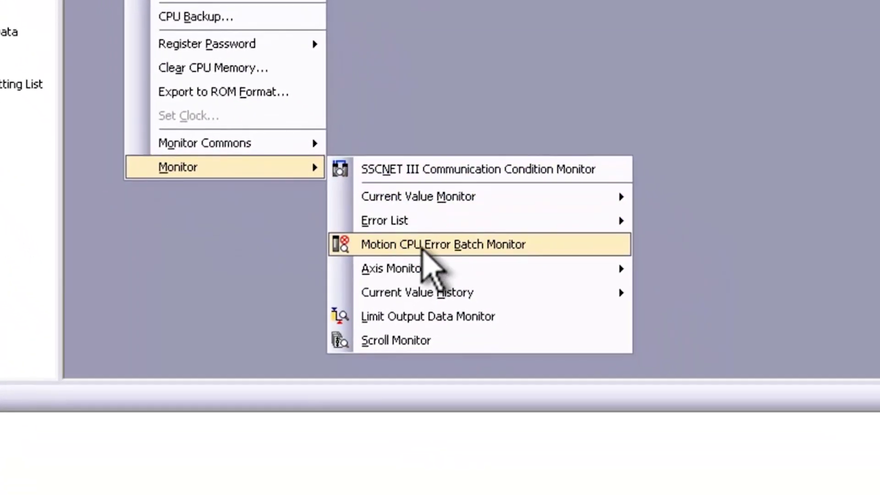
pyautogui.click(419, 247)
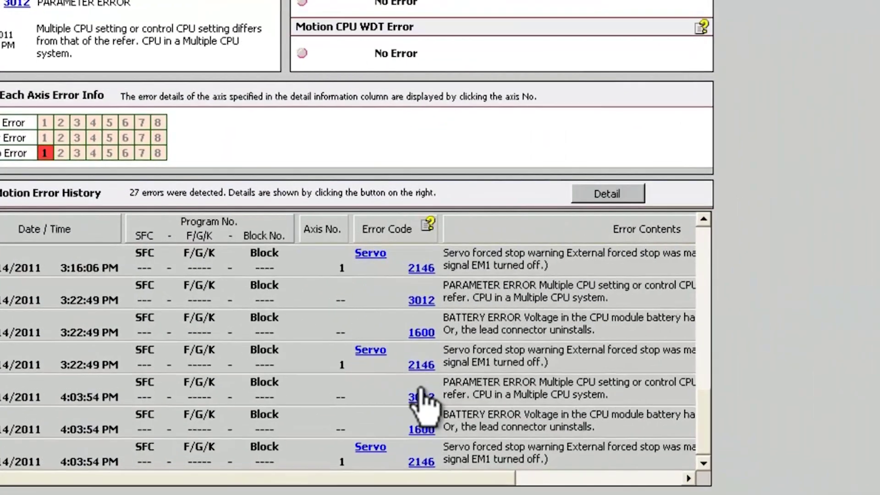
pyautogui.click(421, 396)
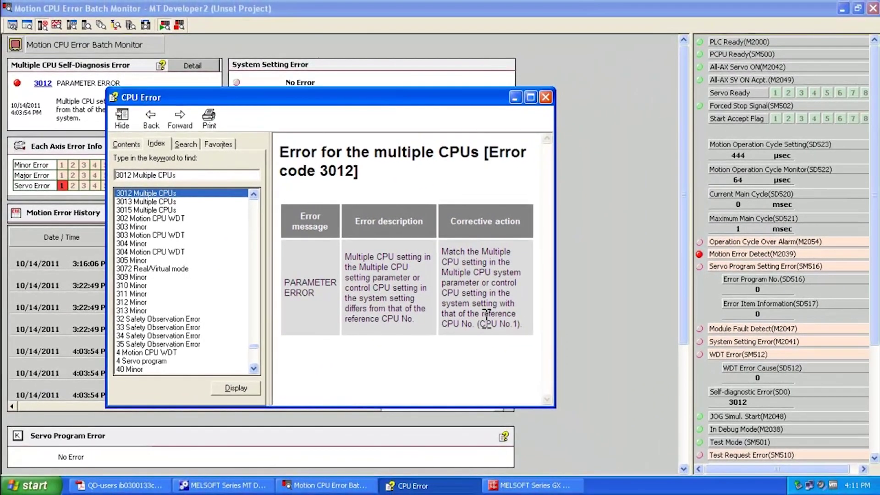
pyautogui.click(535, 486)
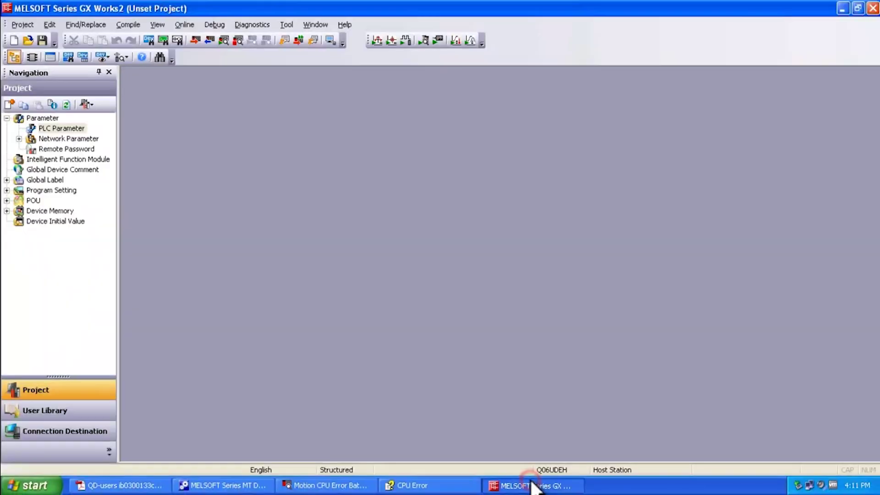
# Run GX Works2 PLC Diagnostics and read the Error Help for PLC 1's 3015 error.
pyautogui.click(316, 43)
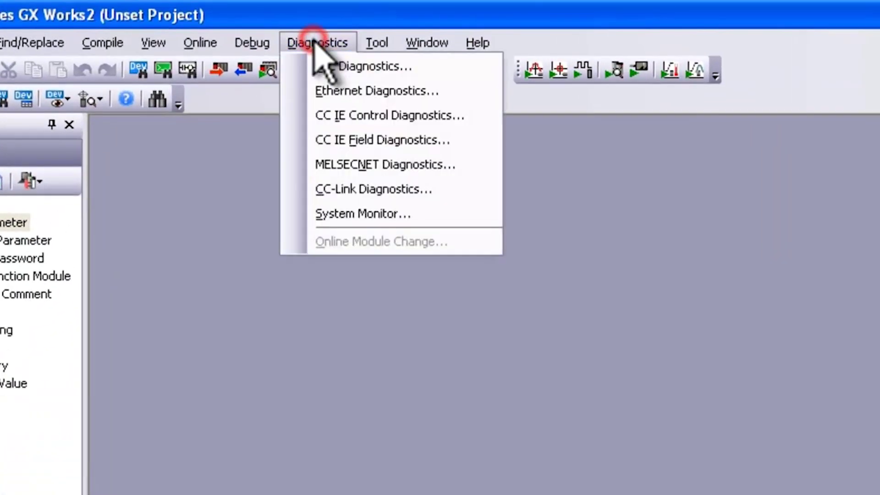
pyautogui.click(343, 64)
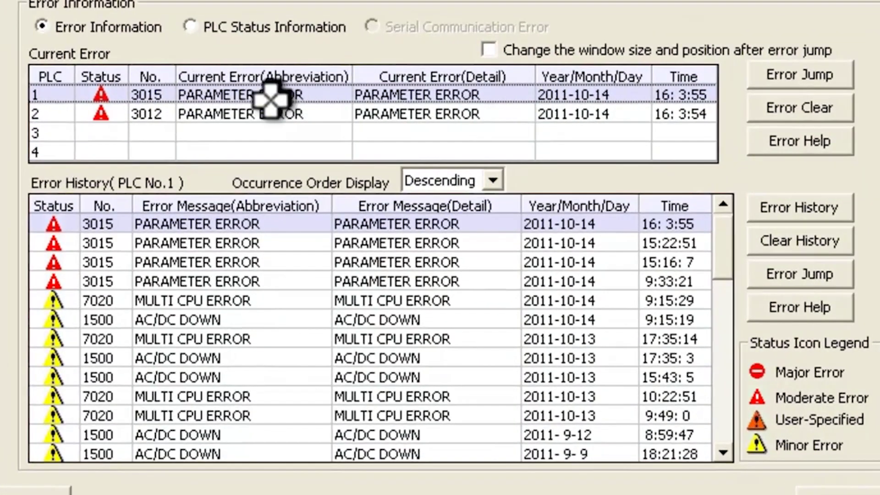
pyautogui.click(165, 96)
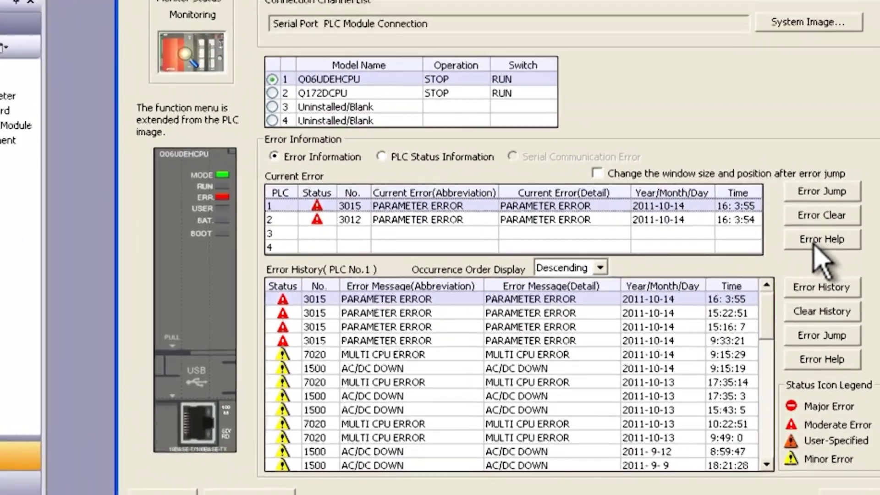
pyautogui.click(800, 141)
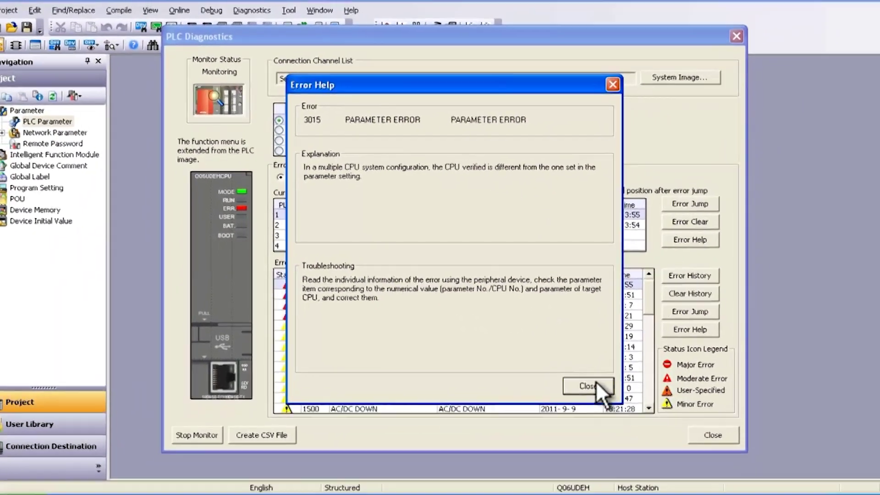
pyautogui.click(591, 385)
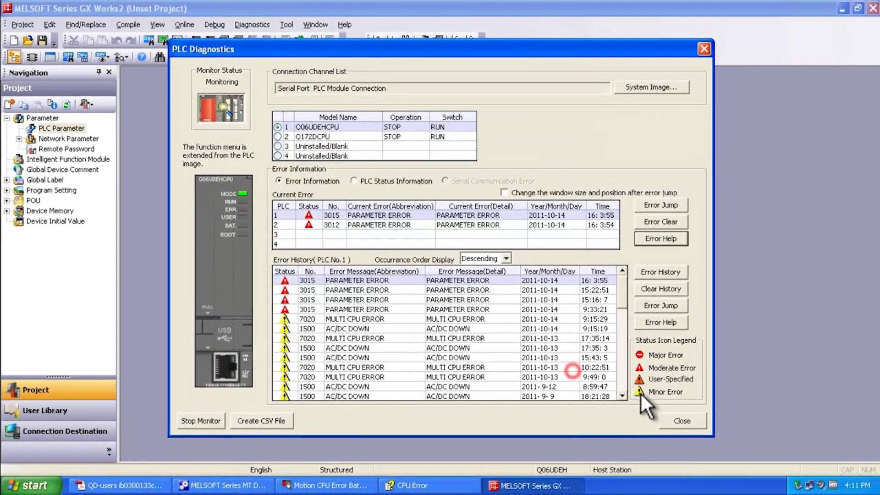
# Close PLC Diagnostics, the CPU Error help and the Motion CPU error batch monitor.
pyautogui.click(712, 435)
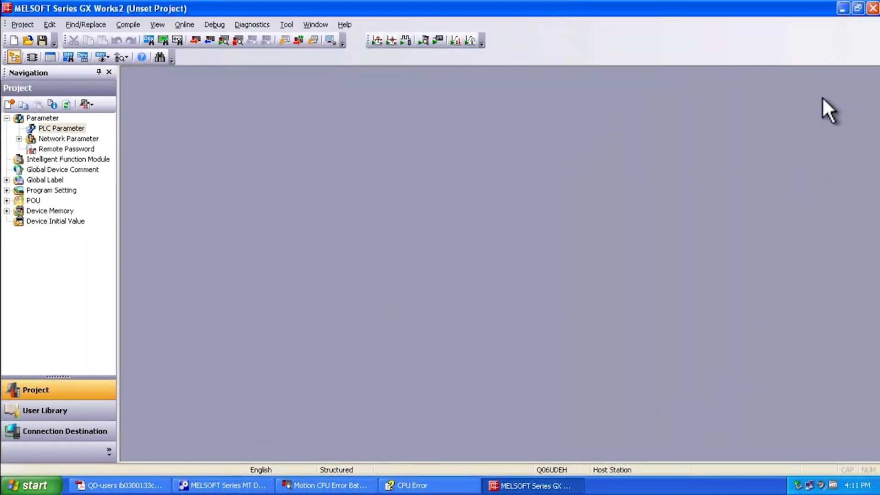
pyautogui.click(841, 9)
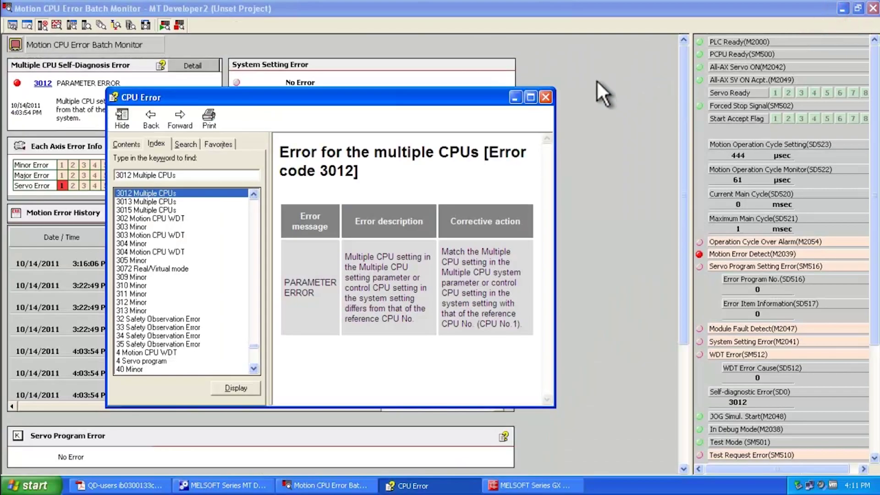
pyautogui.click(546, 98)
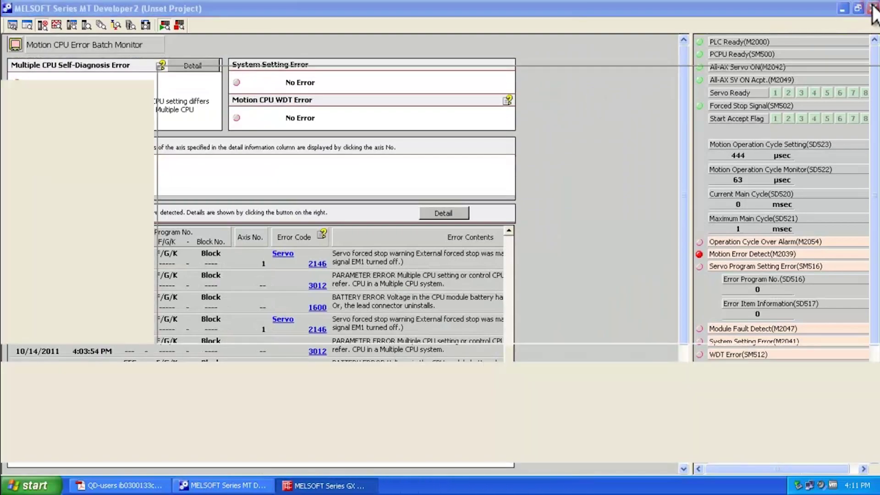
pyautogui.click(872, 7)
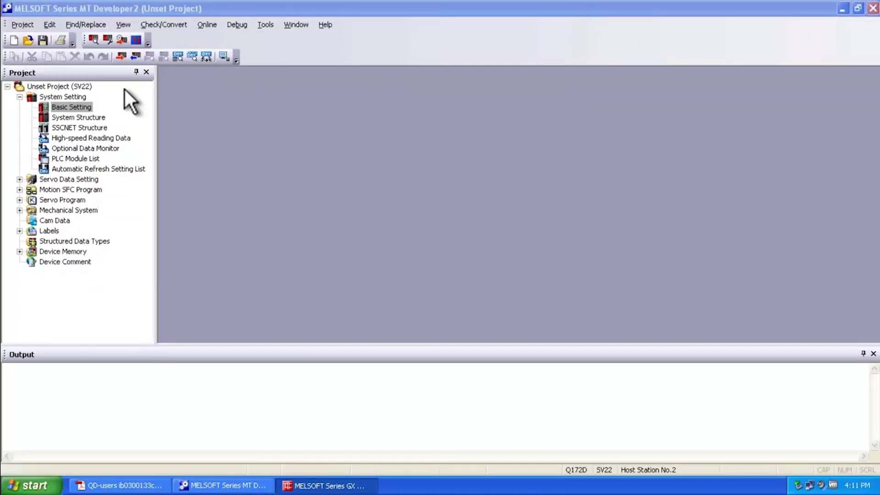
# In Basic Setting's Multiple CPU Setting, keep the number of CPUs at 2.
pyautogui.doubleClick(72, 107)
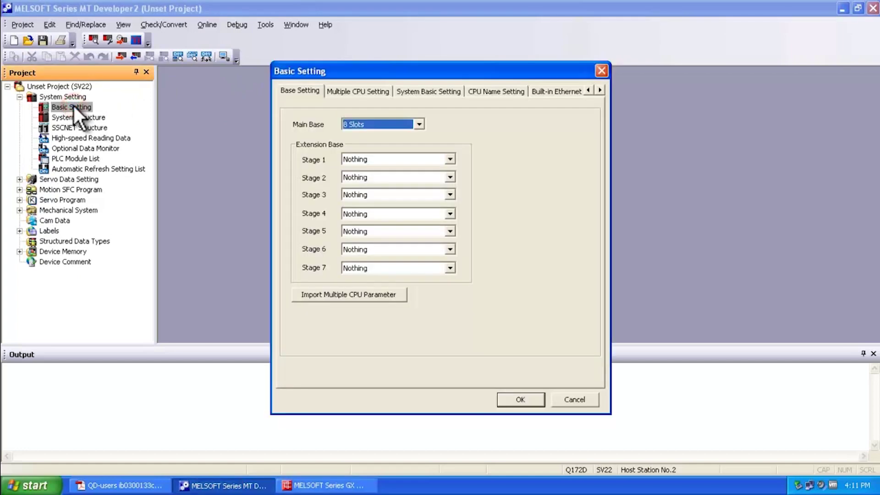
pyautogui.click(353, 92)
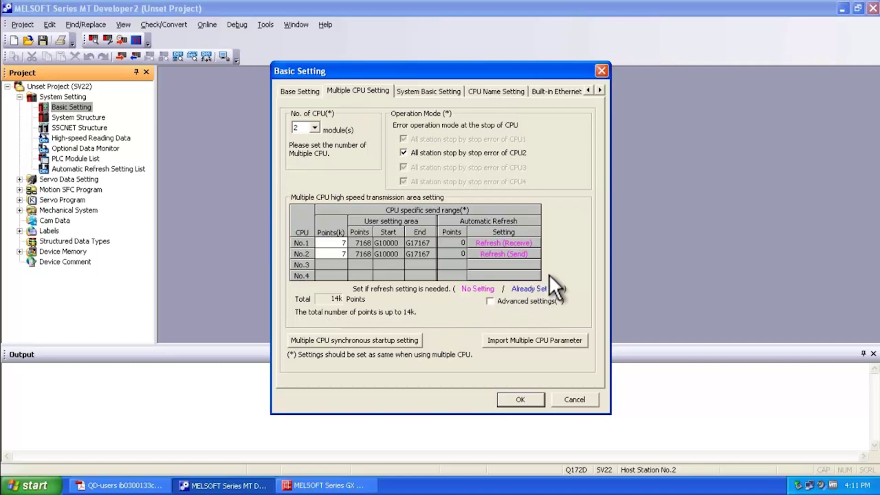
pyautogui.click(315, 125)
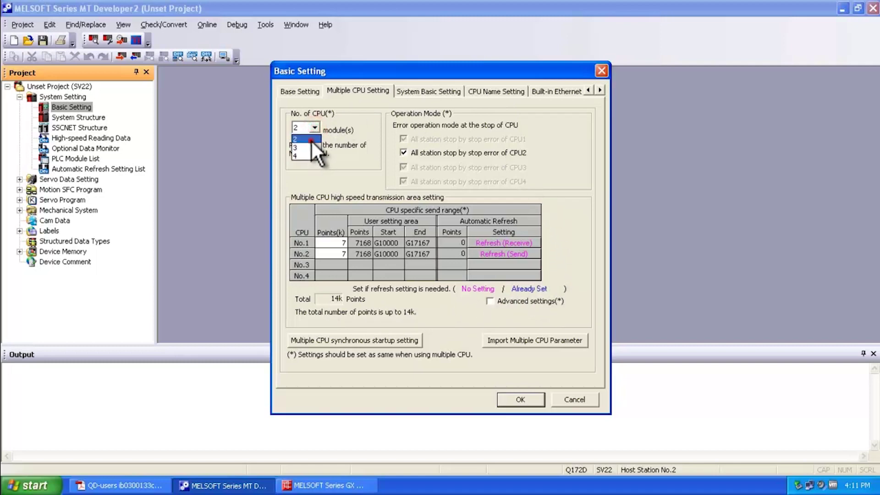
pyautogui.click(311, 139)
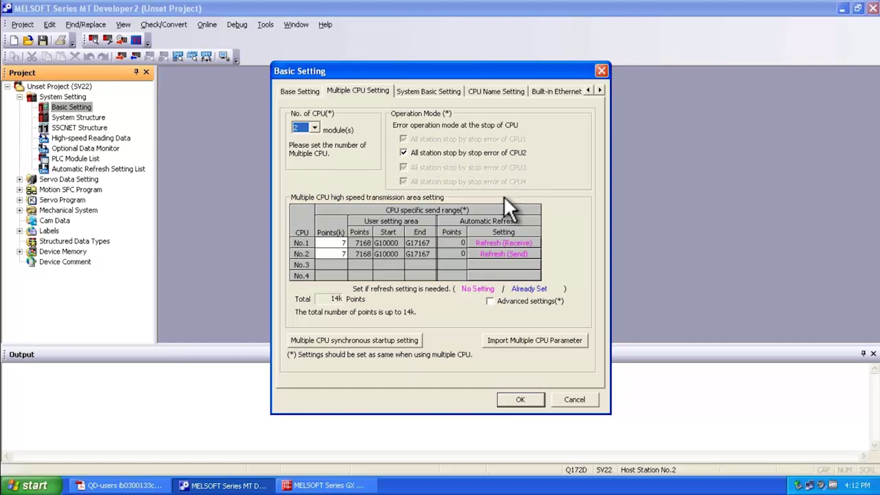
# Verify 7k-point automatic refresh and CPU 1 and 2 synchronous startup, then apply with OK.
pyautogui.click(498, 244)
pyautogui.click(336, 57)
pyautogui.click(302, 60)
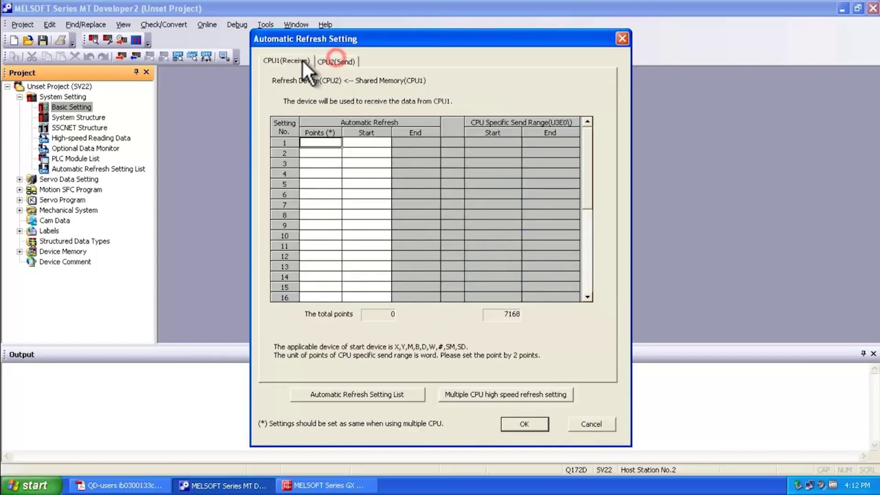
pyautogui.click(537, 423)
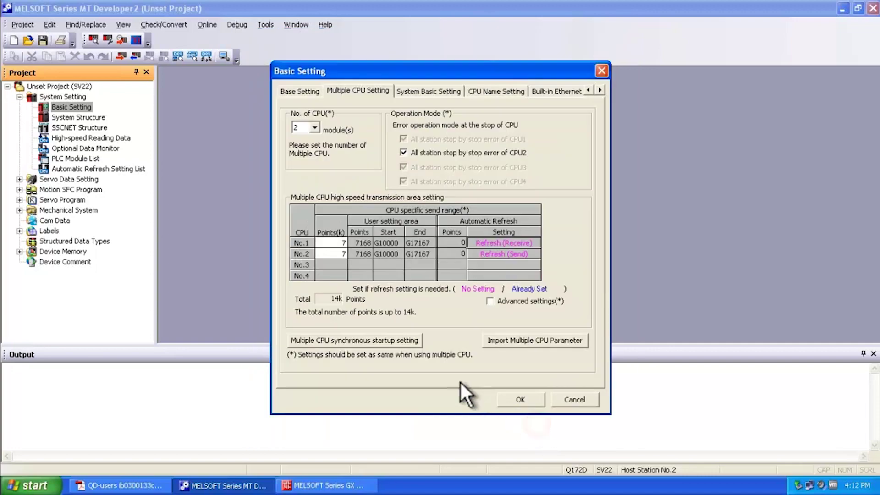
pyautogui.click(362, 339)
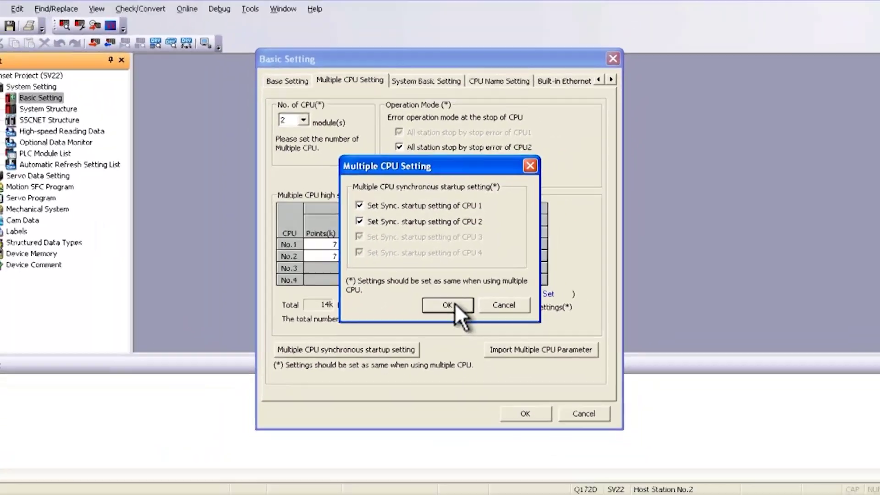
pyautogui.click(446, 340)
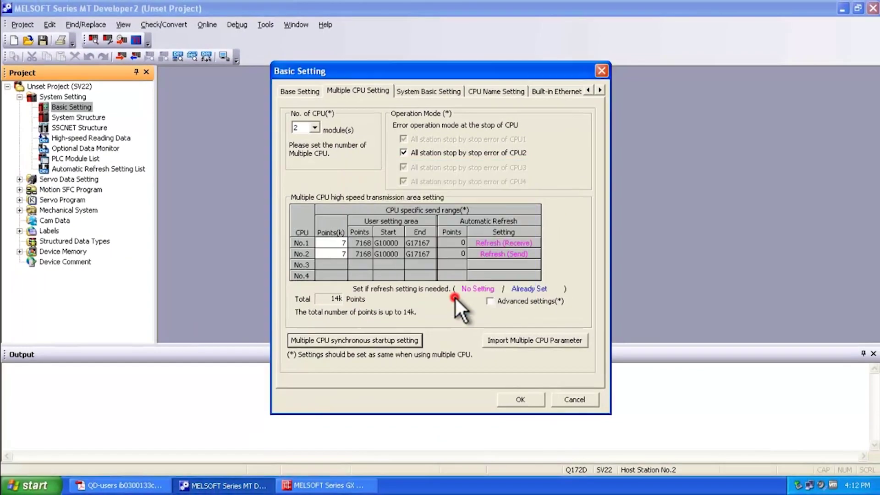
pyautogui.click(518, 397)
# Set No. of PLC to 2, stop all stations on PLC2 error, and sync-start PLC No.1 and No.2.
pyautogui.click(363, 485)
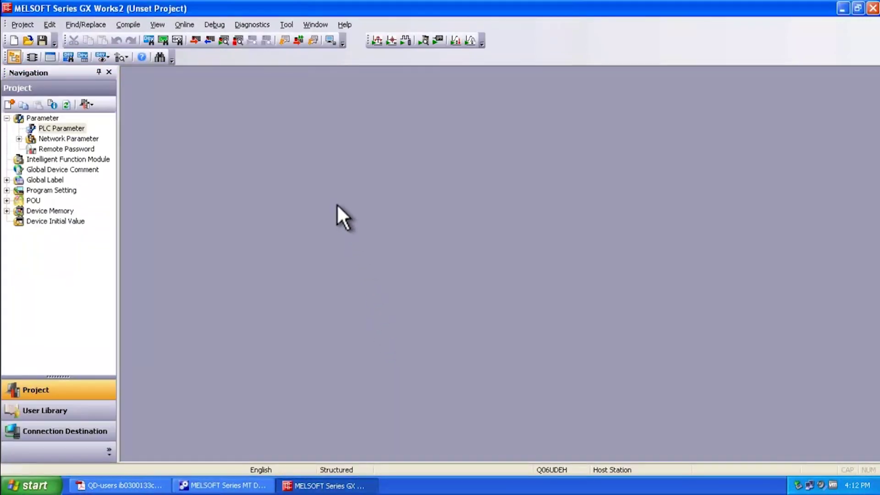
pyautogui.doubleClick(71, 127)
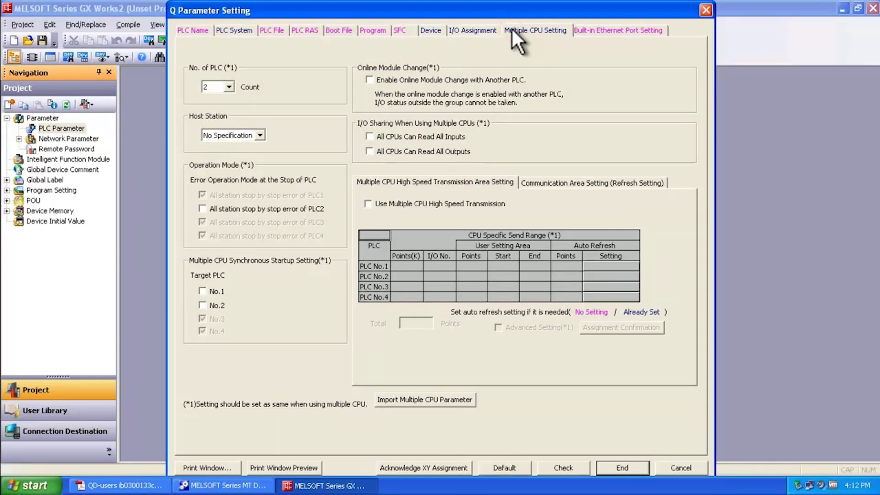
pyautogui.click(227, 87)
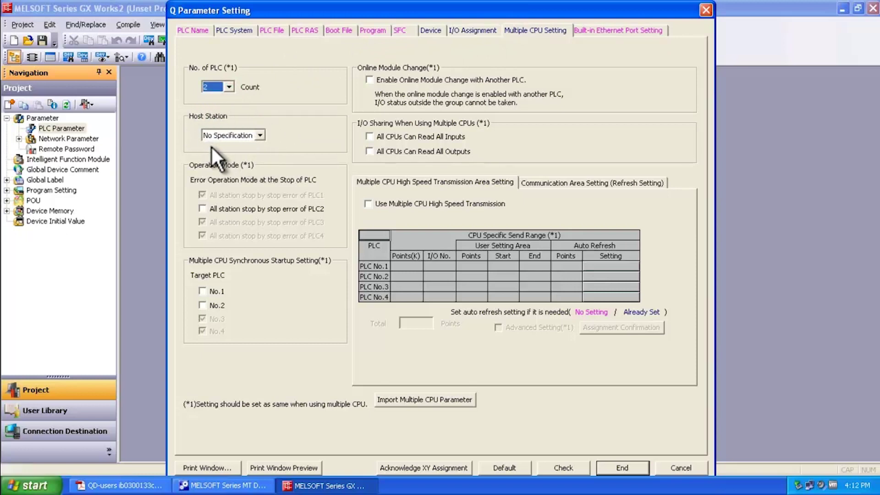
pyautogui.click(202, 208)
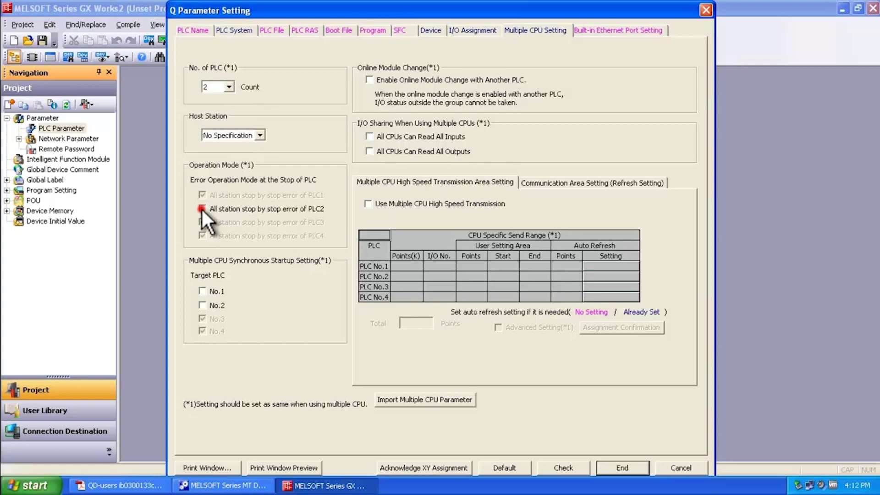
pyautogui.click(202, 290)
pyautogui.click(202, 305)
# Enable high speed transmission and review the 7K-point auto refresh for PLC No.1 and No.2.
pyautogui.click(368, 204)
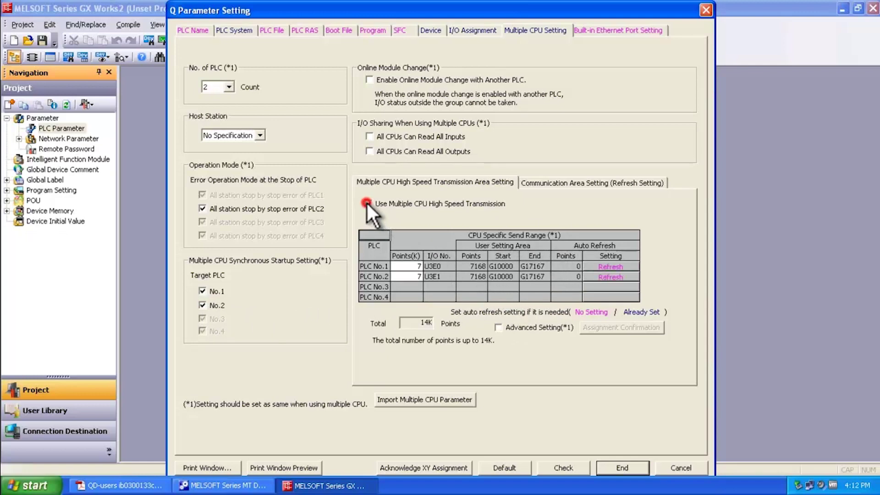
pyautogui.click(602, 265)
pyautogui.click(326, 70)
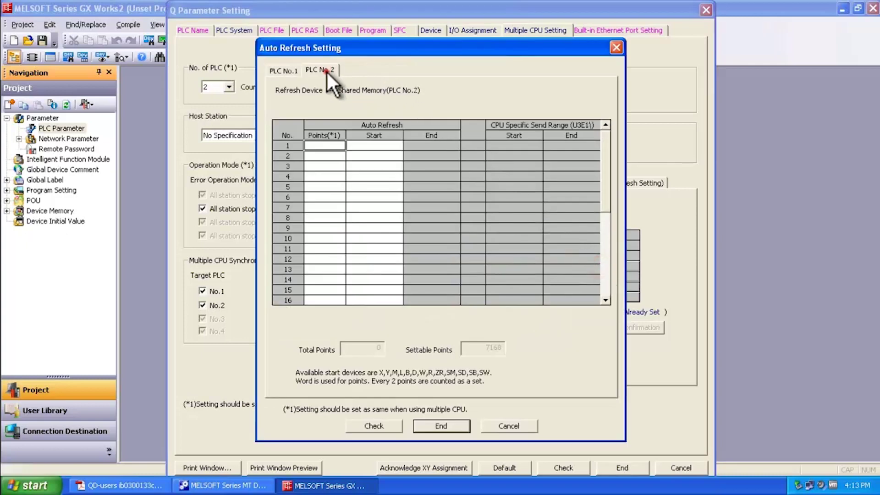
pyautogui.click(287, 70)
pyautogui.click(456, 424)
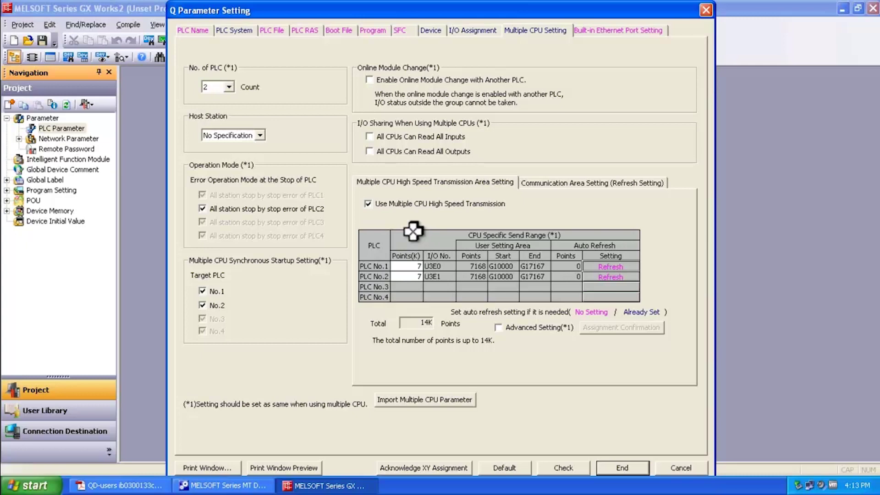
pyautogui.click(367, 204)
pyautogui.click(367, 203)
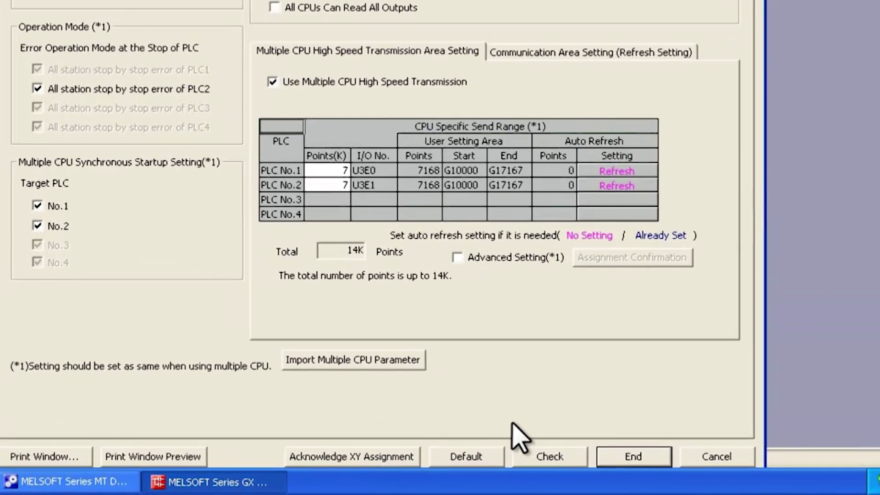
# Run the parameter check, confirm 'There is no error.', and close Q Parameter Setting with End.
pyautogui.click(556, 466)
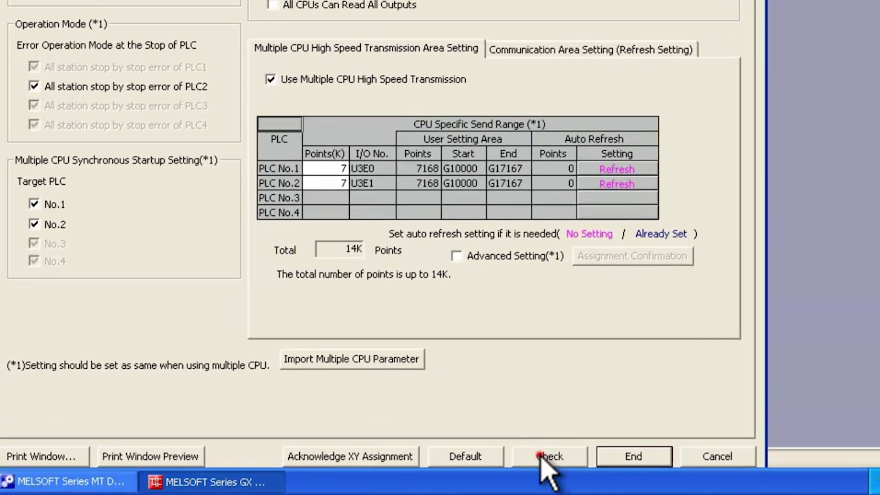
pyautogui.click(543, 456)
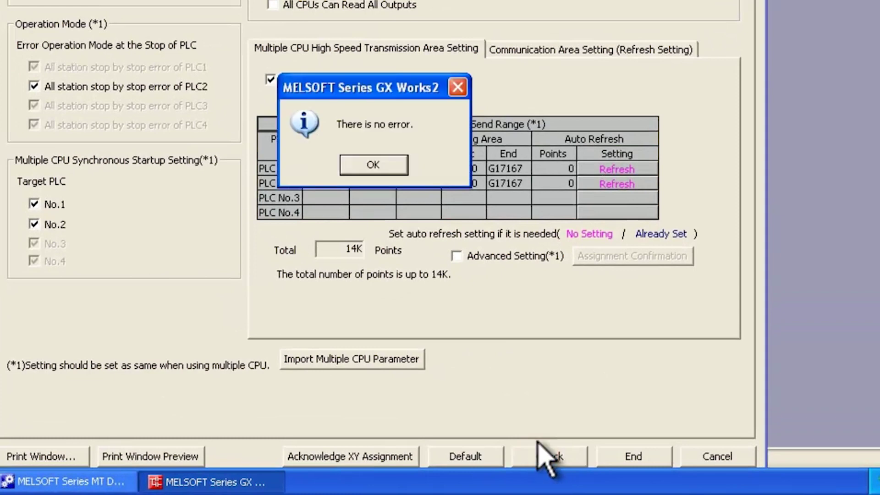
pyautogui.click(385, 165)
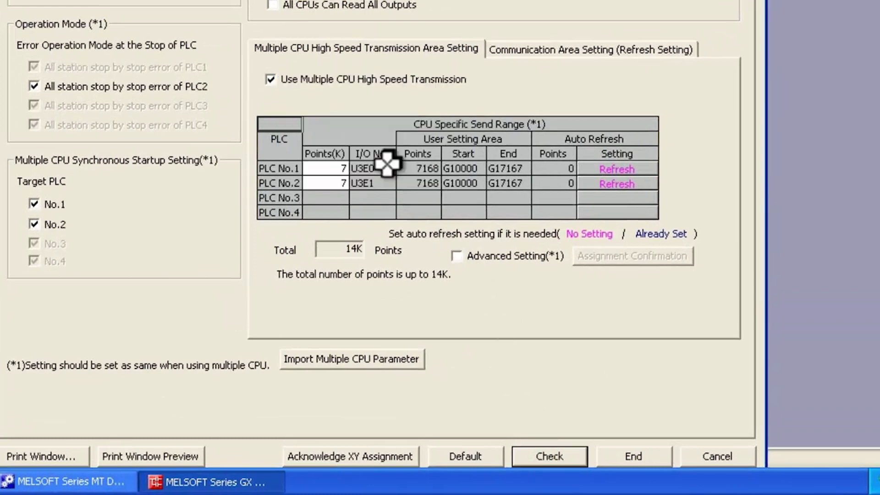
pyautogui.click(624, 453)
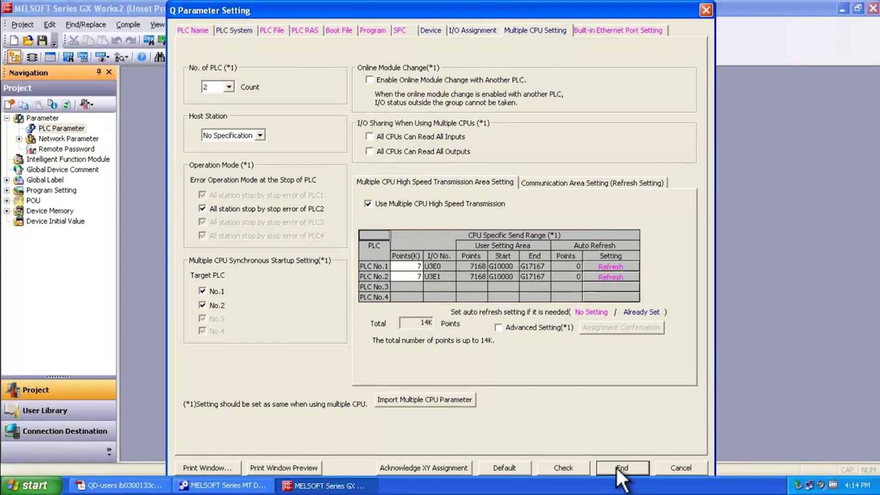
pyautogui.click(617, 467)
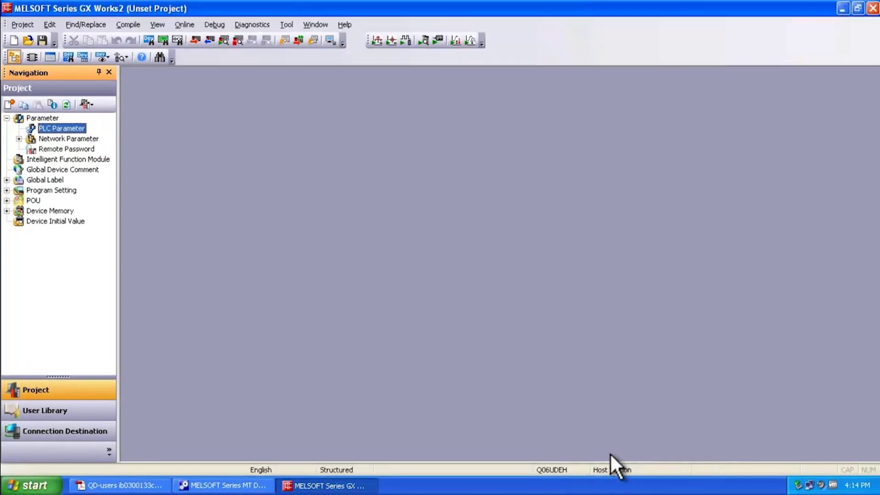
# Write Parameter+Program to the PLC, overwriting all existing data, and close the write window.
pyautogui.click(192, 40)
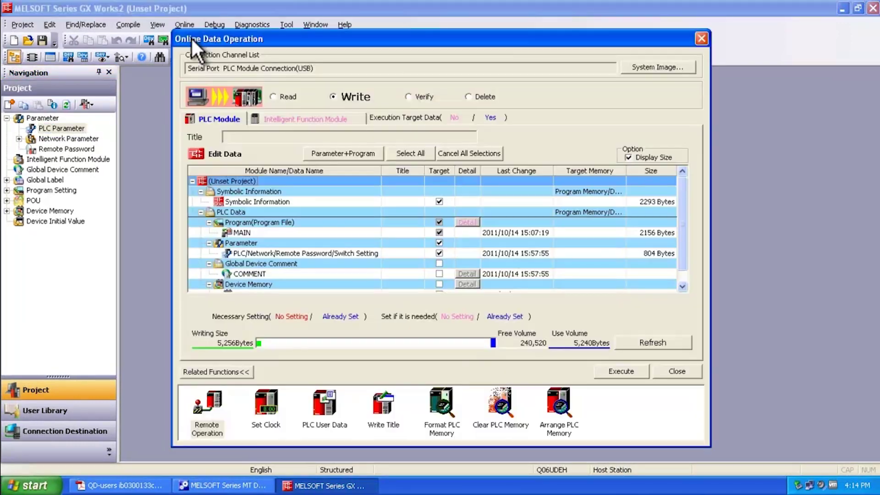
pyautogui.click(334, 154)
pyautogui.click(617, 367)
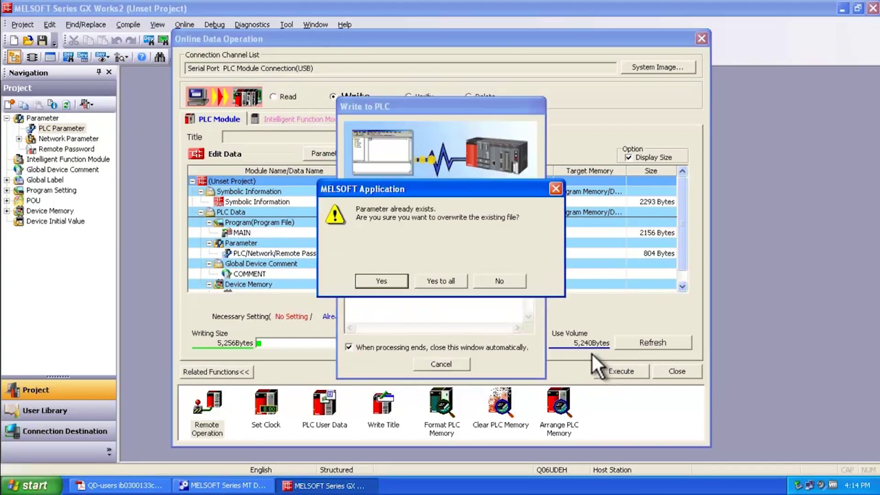
pyautogui.click(457, 282)
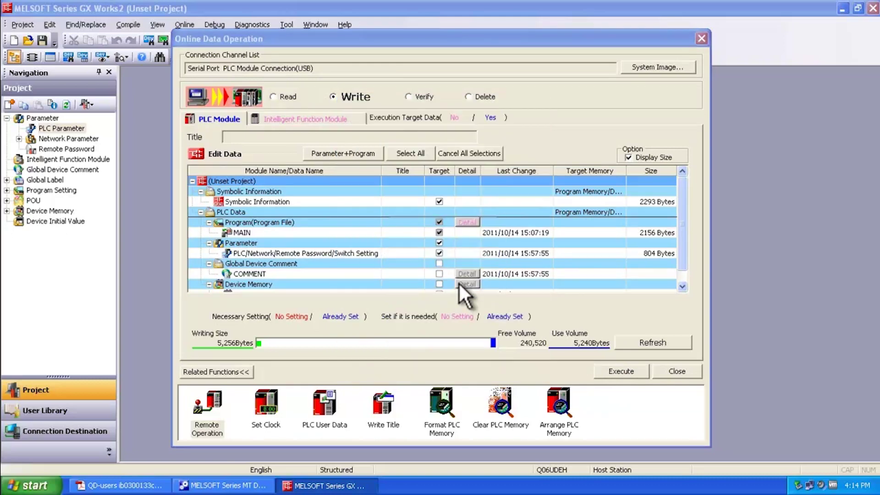
pyautogui.click(457, 280)
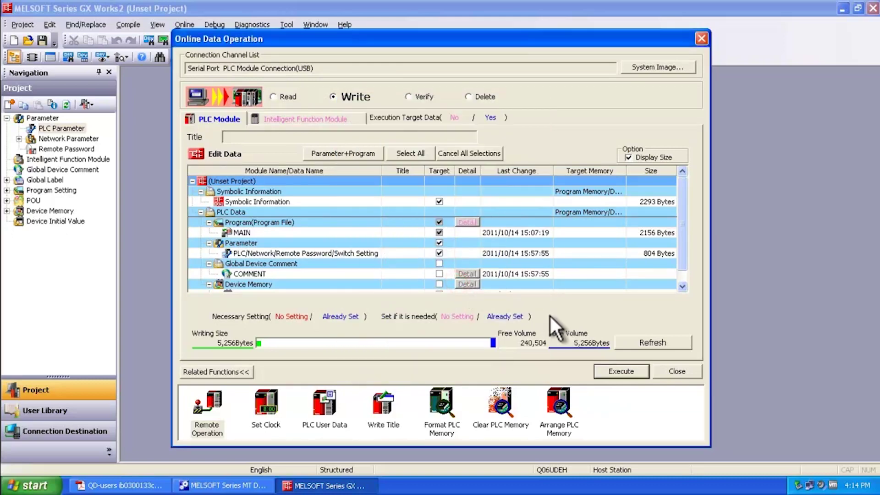
pyautogui.click(666, 368)
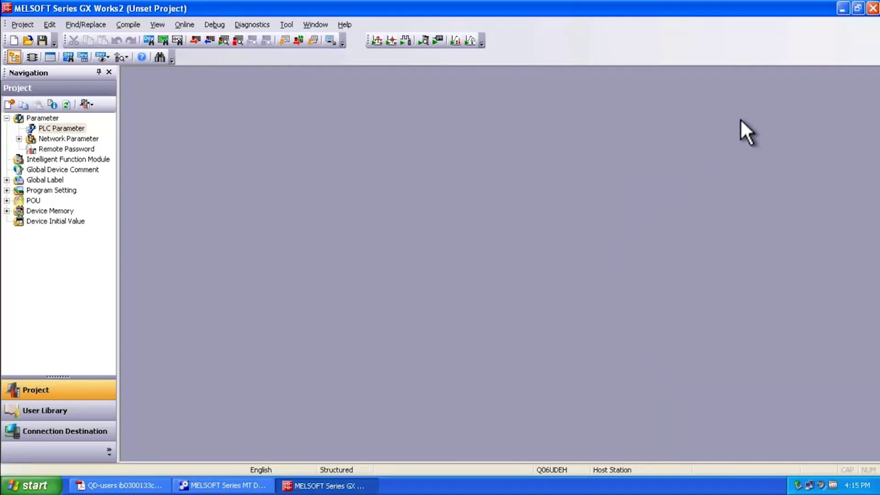
pyautogui.click(843, 9)
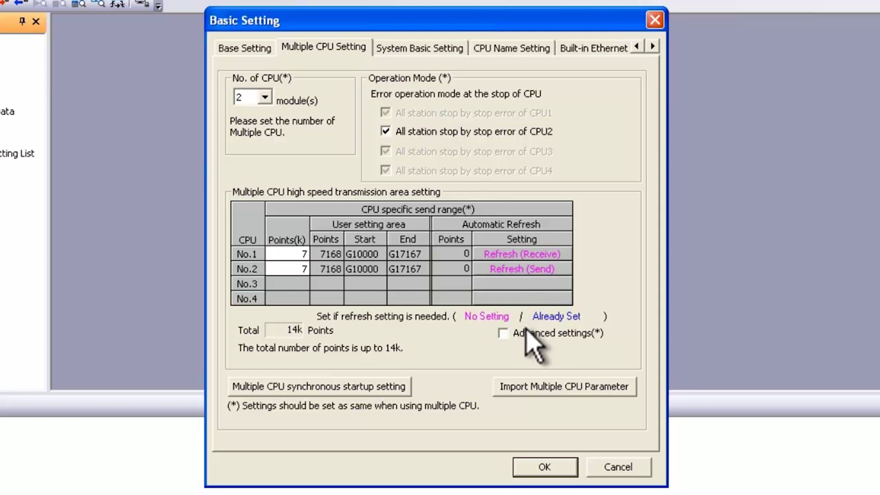
# Start Import Multiple CPU Parameter from MT Developer2's Basic Setting to reach Open Project.
pyautogui.click(555, 385)
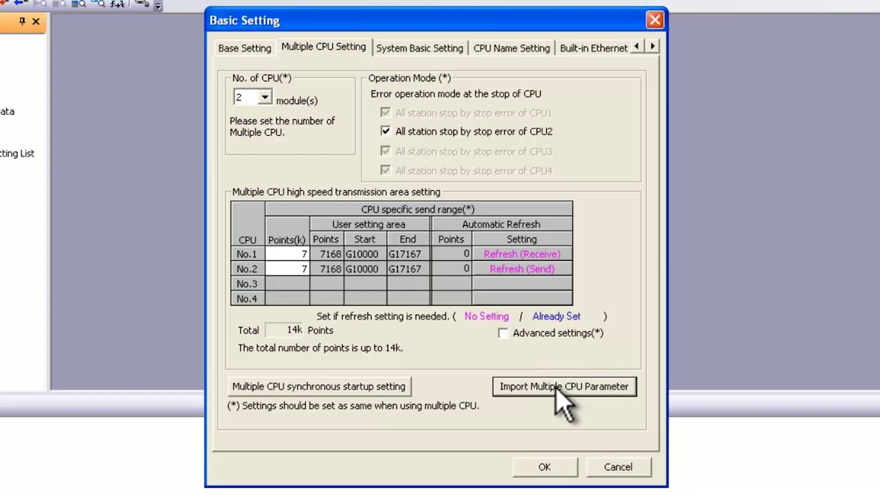
pyautogui.click(555, 387)
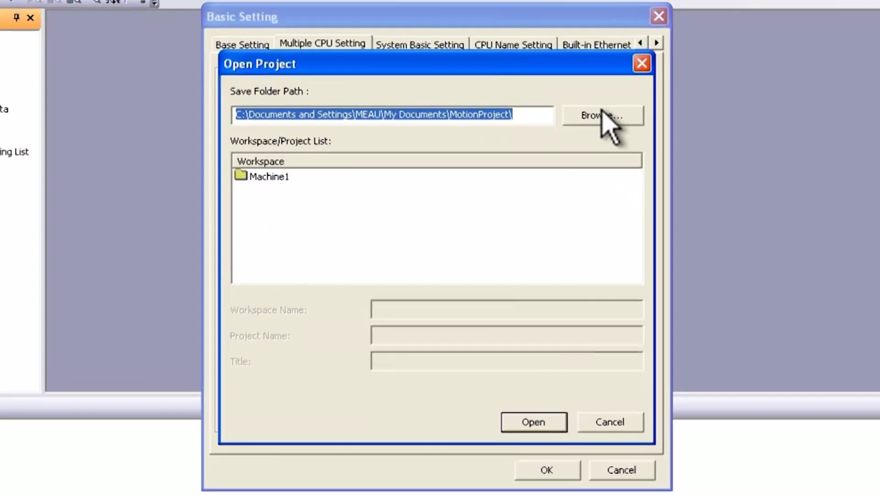
# Set the project search folder to My Documents\PLC Project.
pyautogui.click(602, 115)
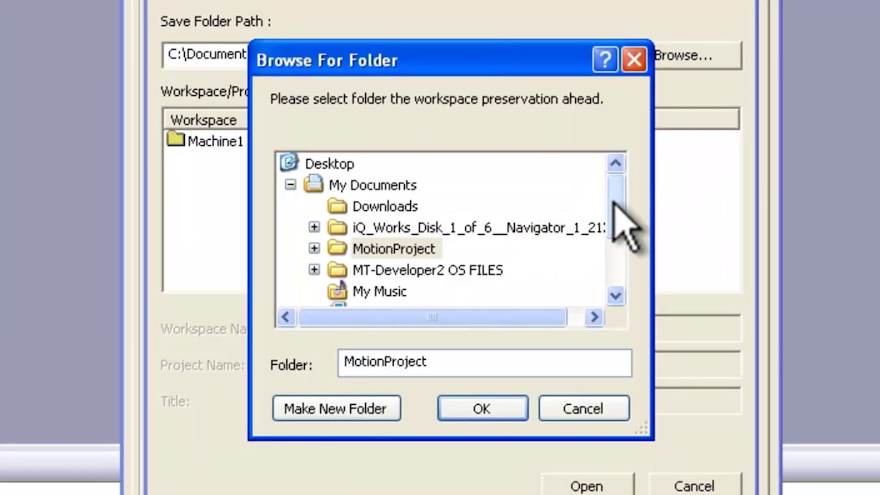
pyautogui.moveTo(614, 197); pyautogui.dragTo(620, 249)
pyautogui.doubleClick(399, 228)
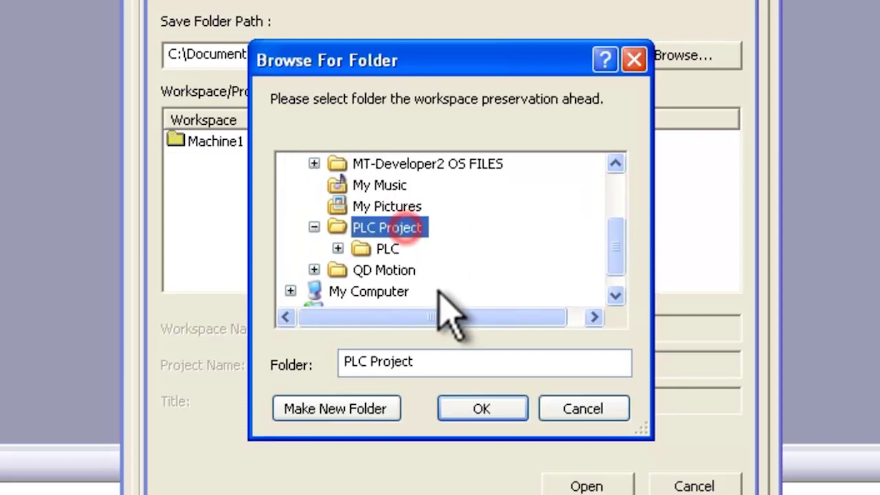
pyautogui.click(493, 416)
# Select the project in the PLC workspace and open it for the parameter import.
pyautogui.click(200, 141)
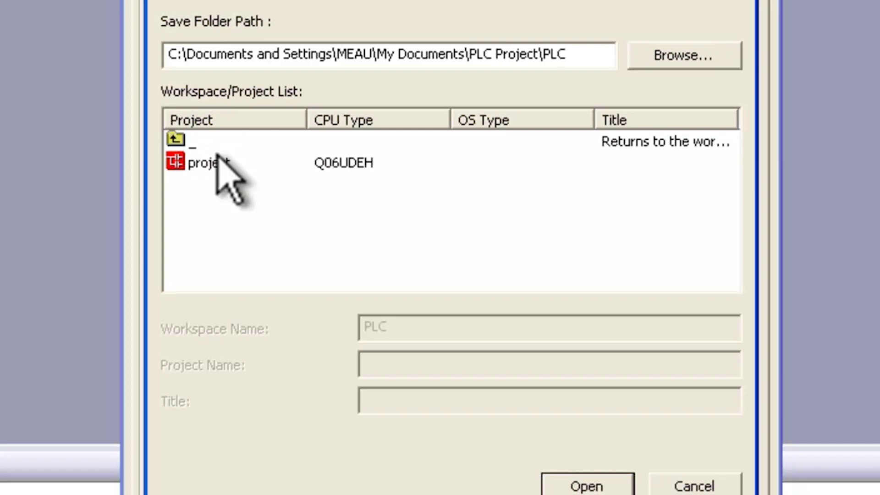
pyautogui.click(212, 163)
pyautogui.click(598, 481)
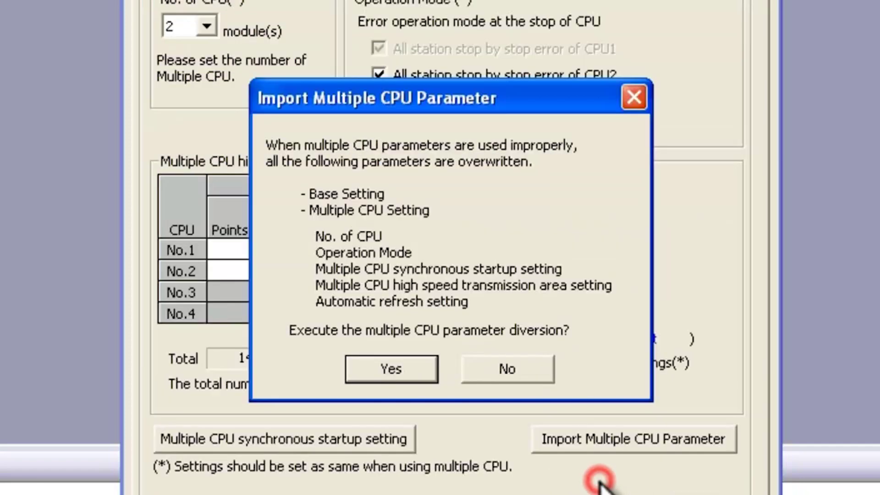